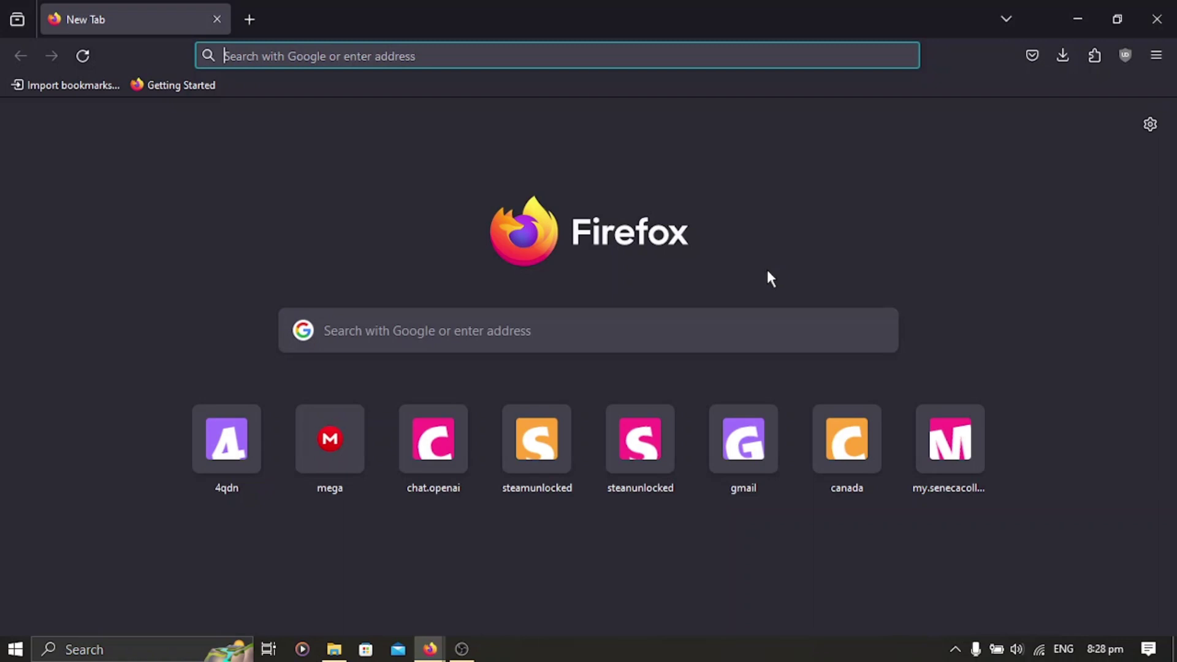
Load the gamma.app website in Firefox.
{"action": "type", "text": "gamma"}
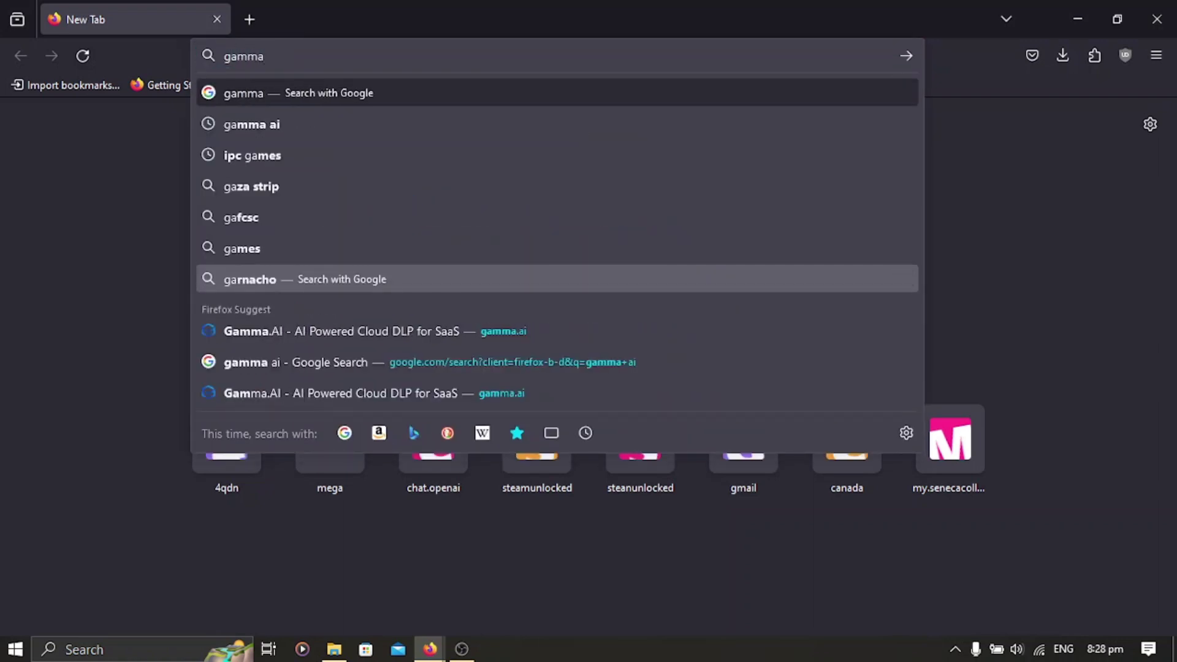
{"action": "type", "text": ".app"}
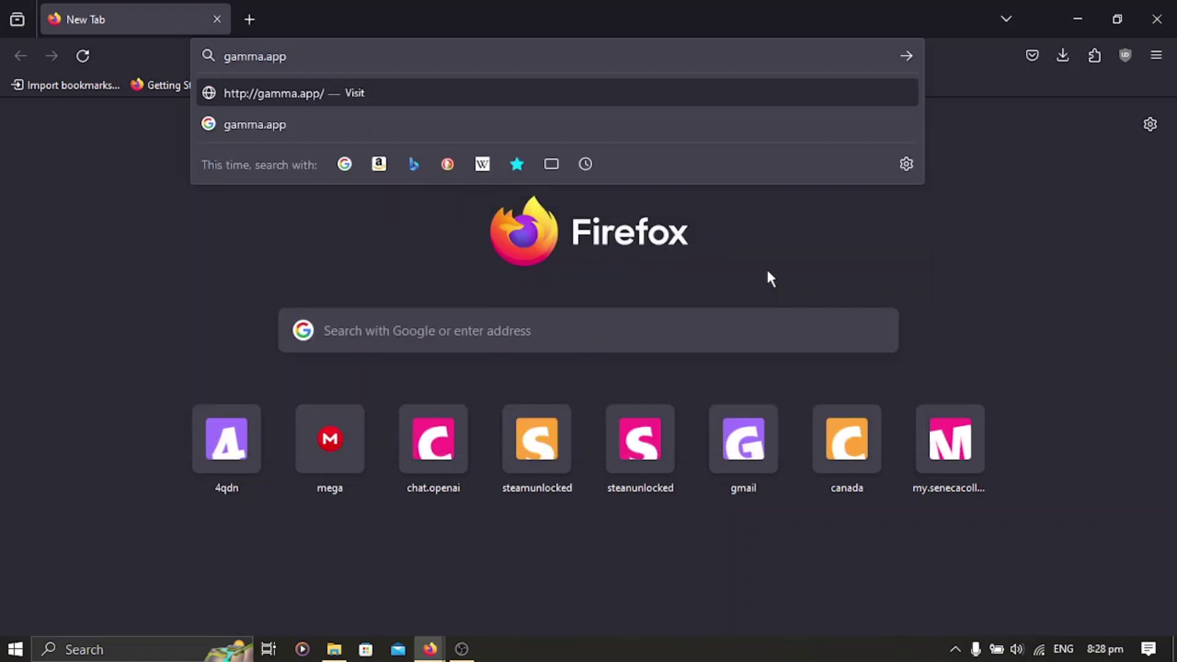
{"action": "key", "text": "Return"}
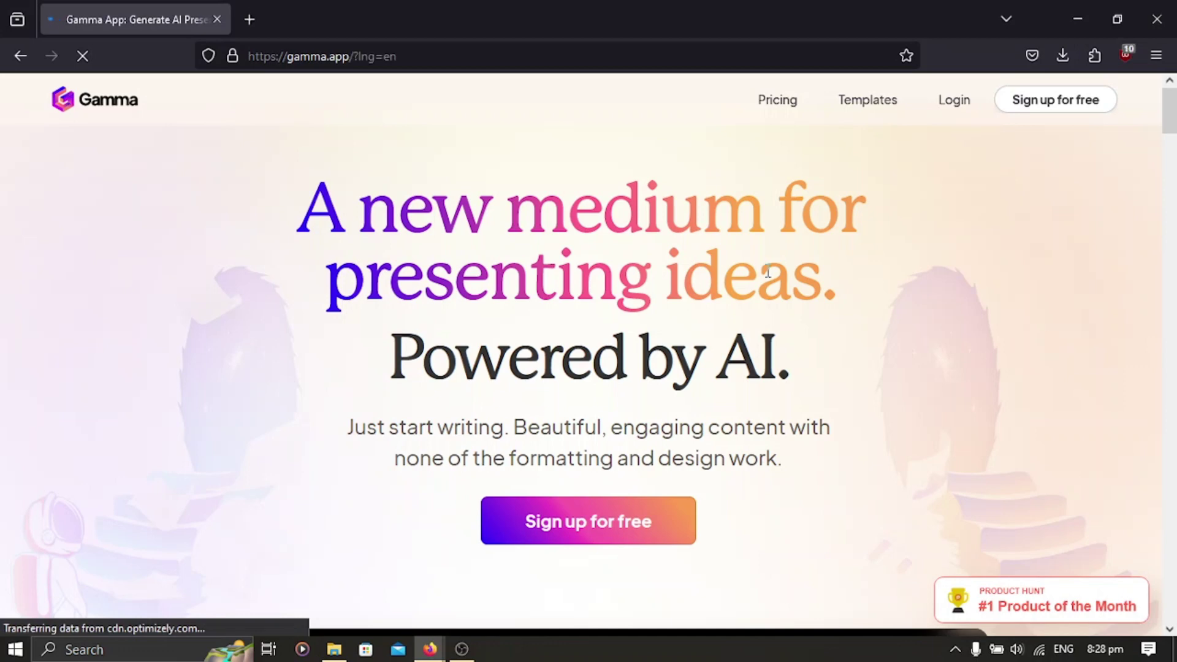
On the Gamma login page, enter the account username and password.
{"action": "left_click", "coordinate": [954, 103]}
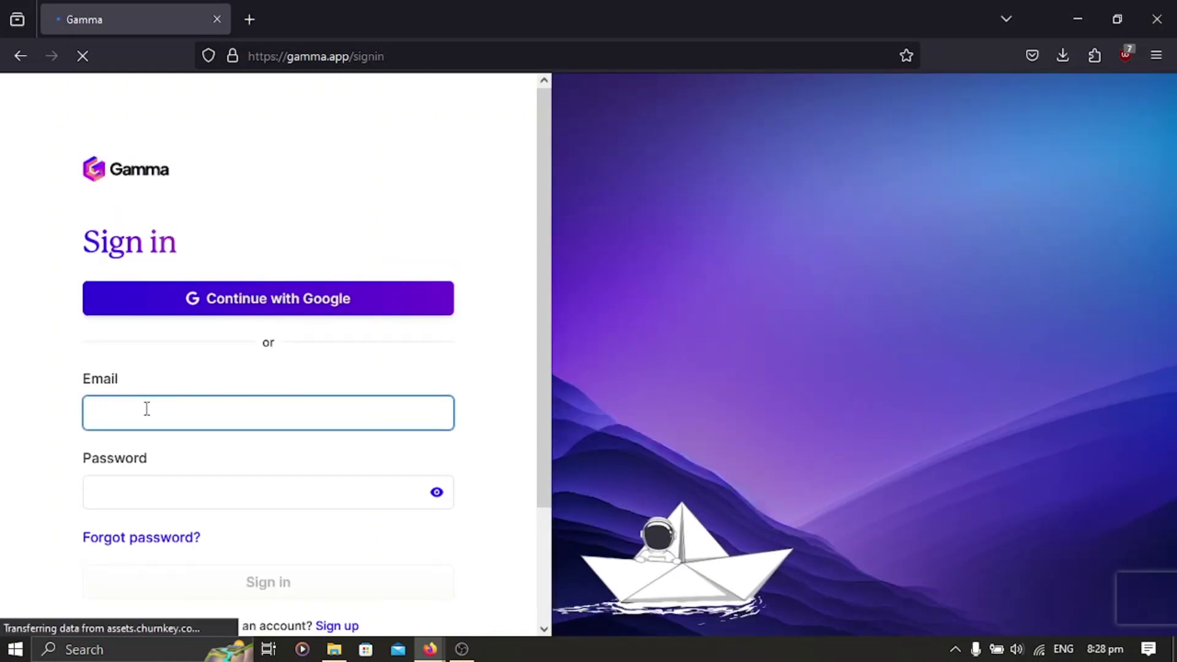
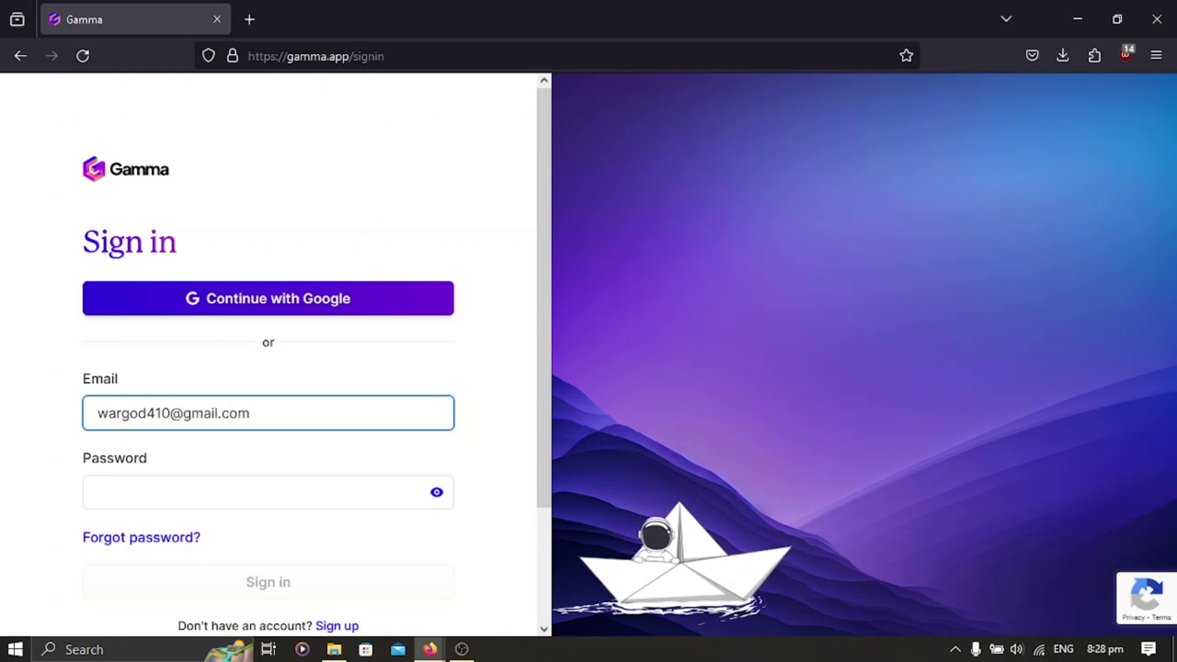
{"action": "left_click", "coordinate": [268, 492]}
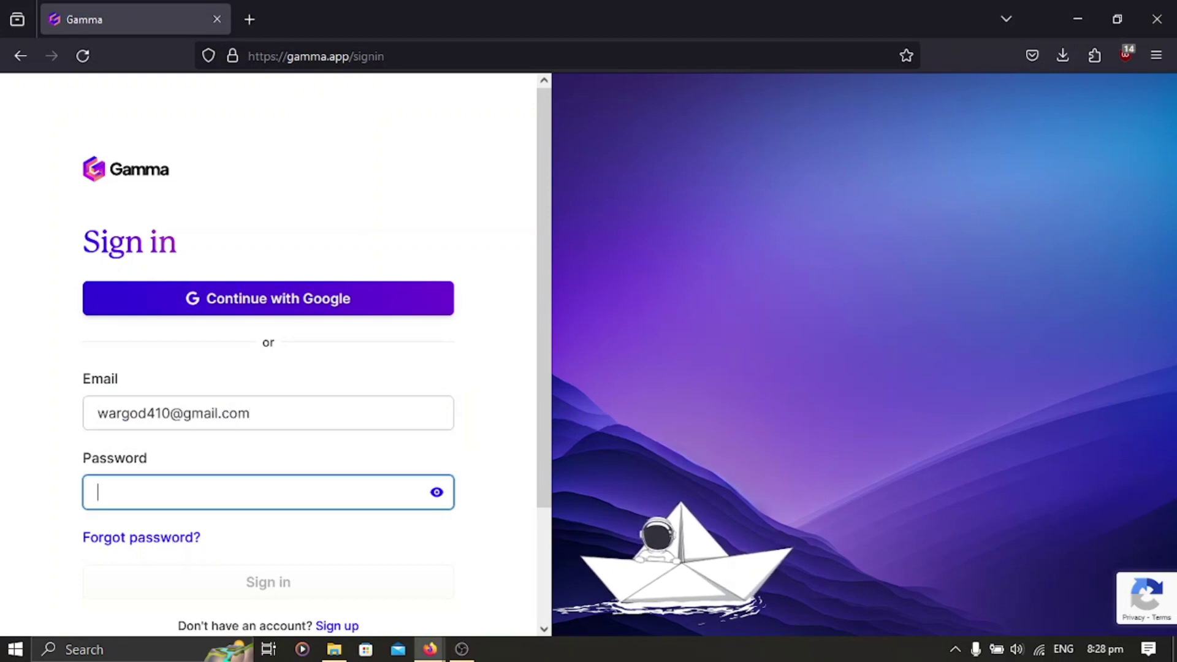
{"action": "type", "text": "w"}
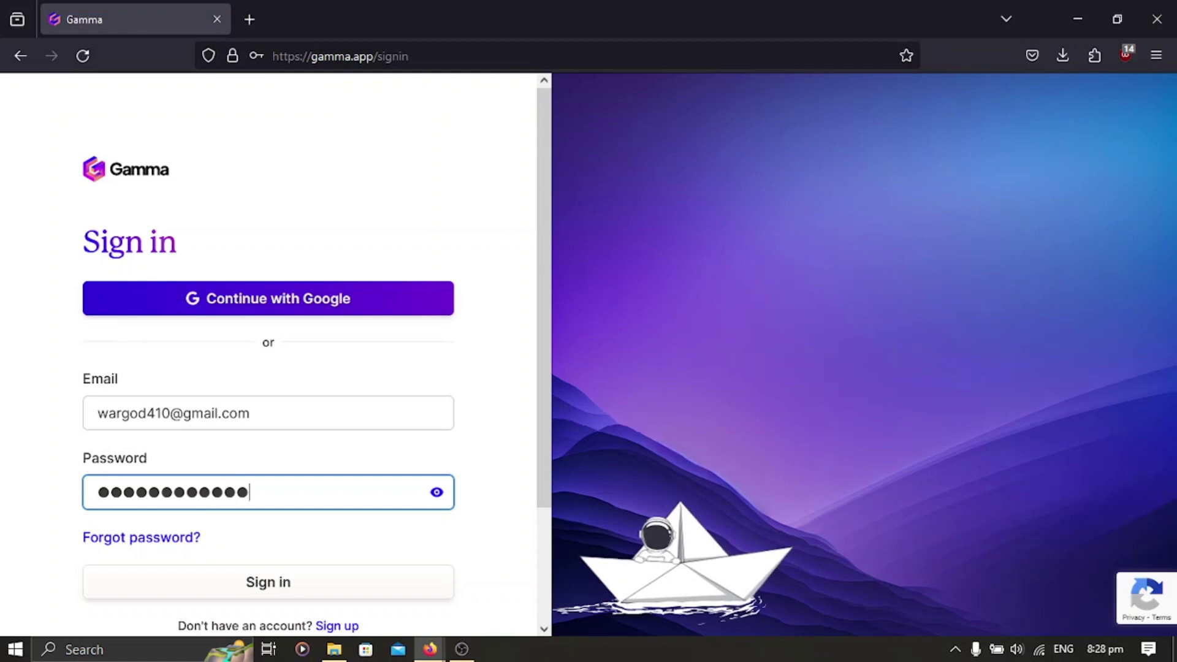
Submit the credentials, pass the reCAPTCHA check, and sign in to Gamma.
{"action": "left_click", "coordinate": [248, 583]}
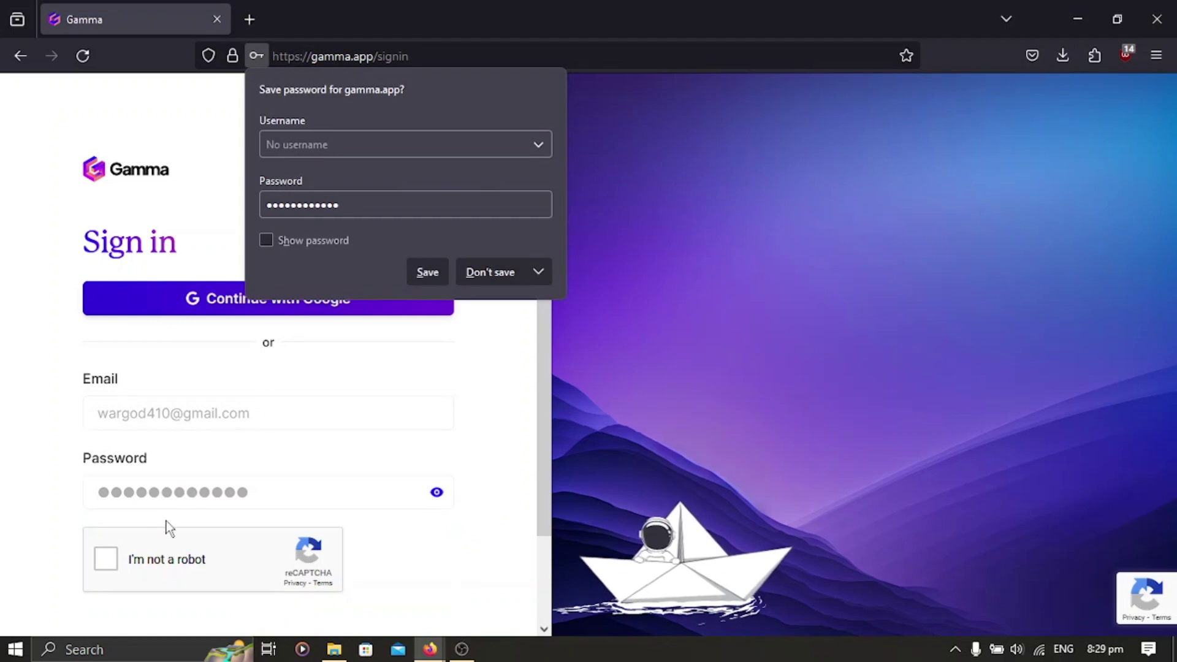
{"action": "left_click", "coordinate": [105, 558]}
{"action": "scroll", "coordinate": [322, 477], "scroll_direction": "down", "scroll_amount": 3}
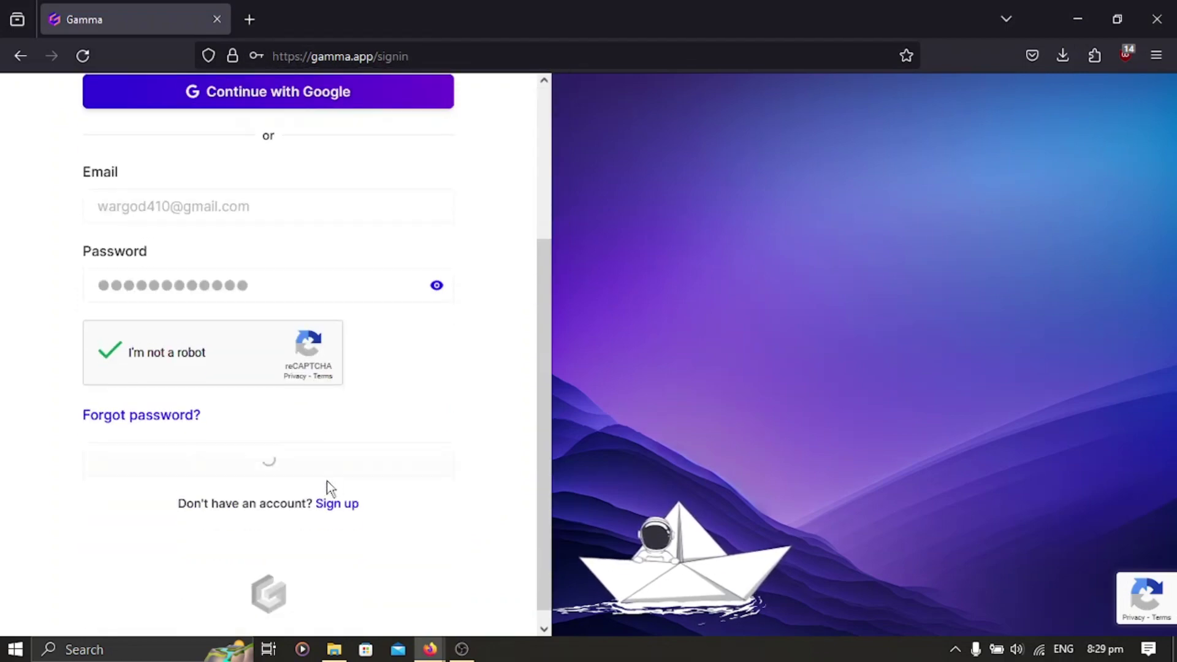
{"action": "left_click", "coordinate": [230, 449]}
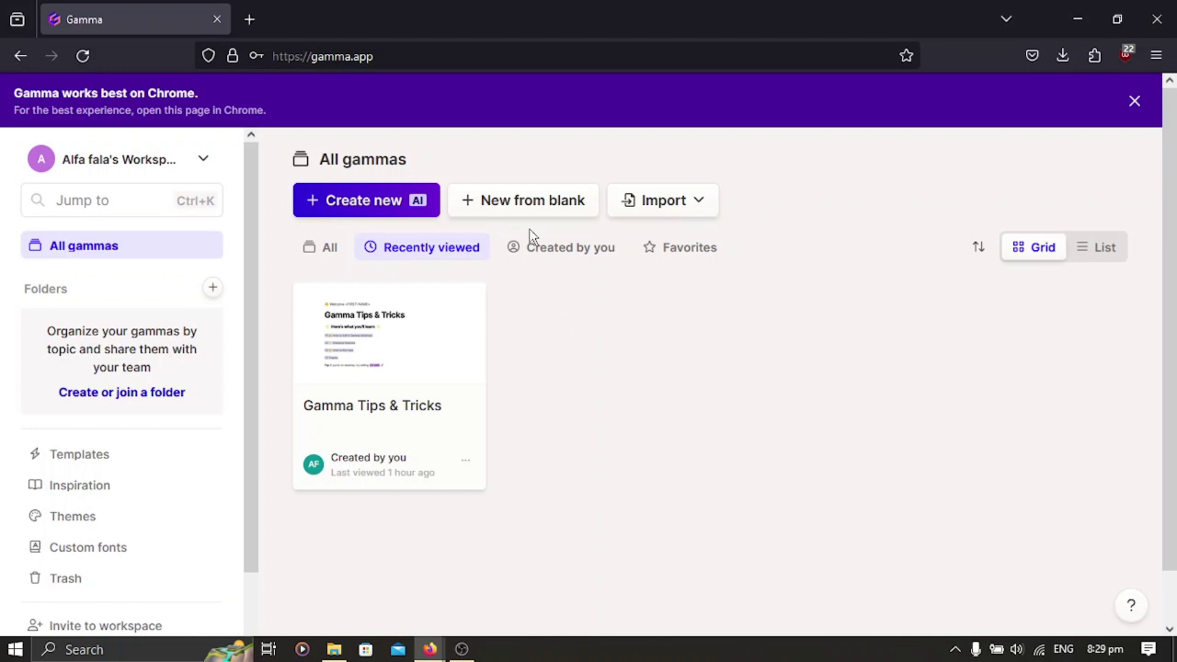
Start a new gamma with Create new (AI) and reach the Generate options.
{"action": "left_click", "coordinate": [336, 200]}
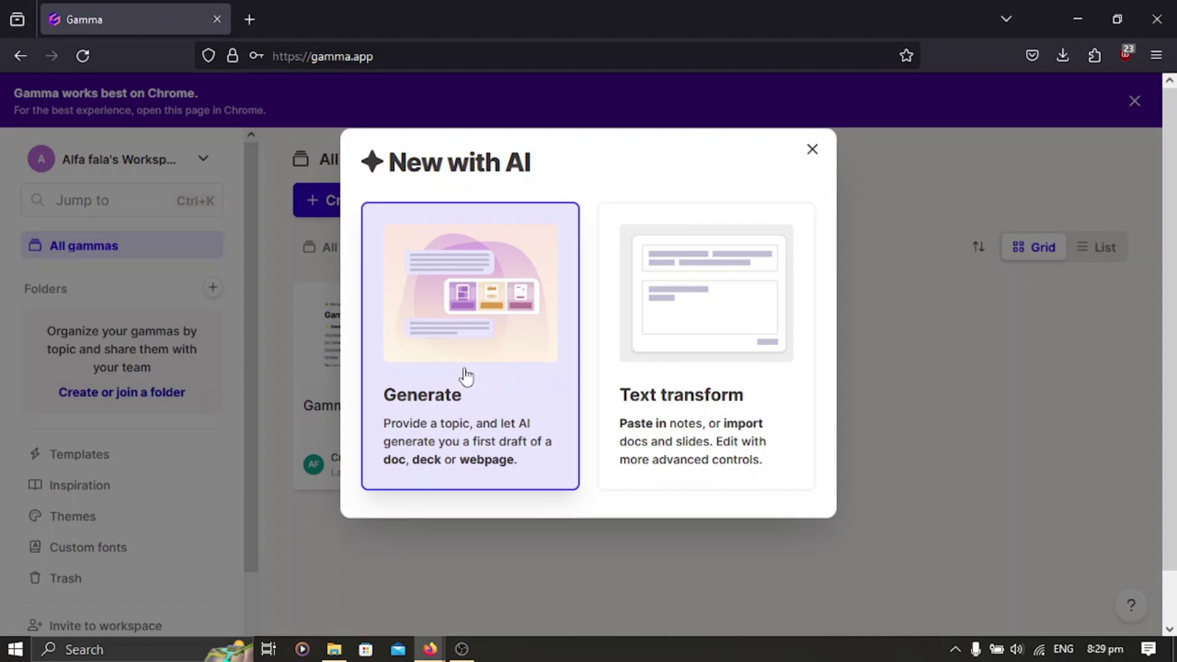
{"action": "key", "text": "Escape"}
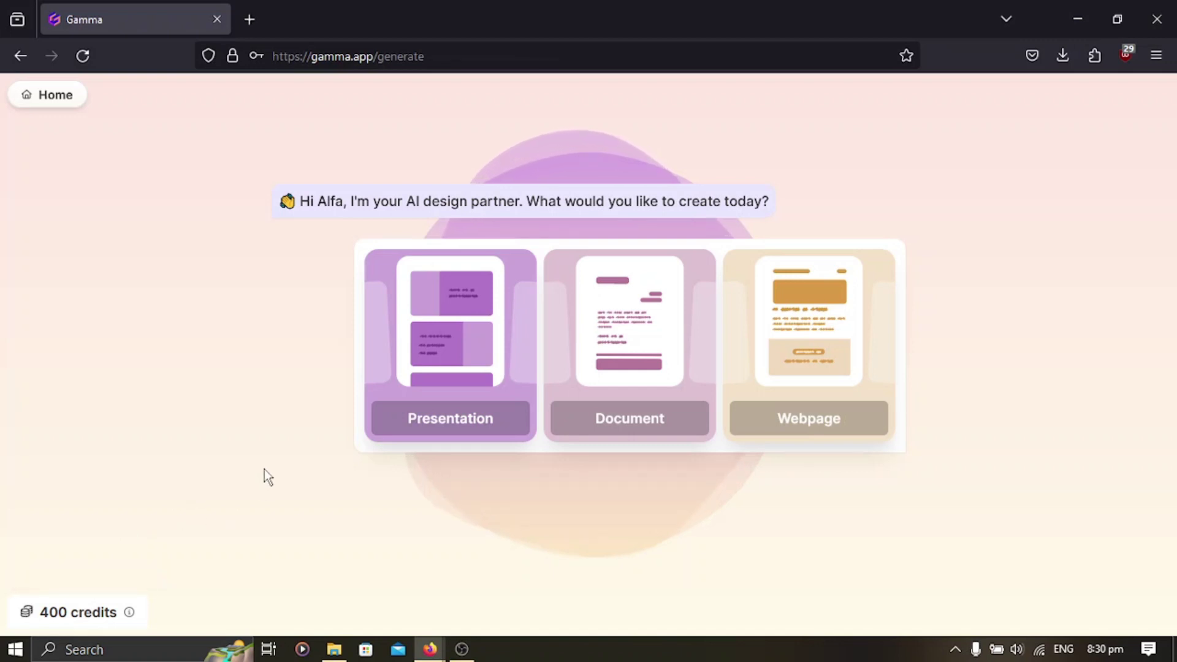
Generate a presentation outline on 'Types of advertising', correcting the 'advertiseing' typo first.
{"action": "left_click", "coordinate": [439, 426]}
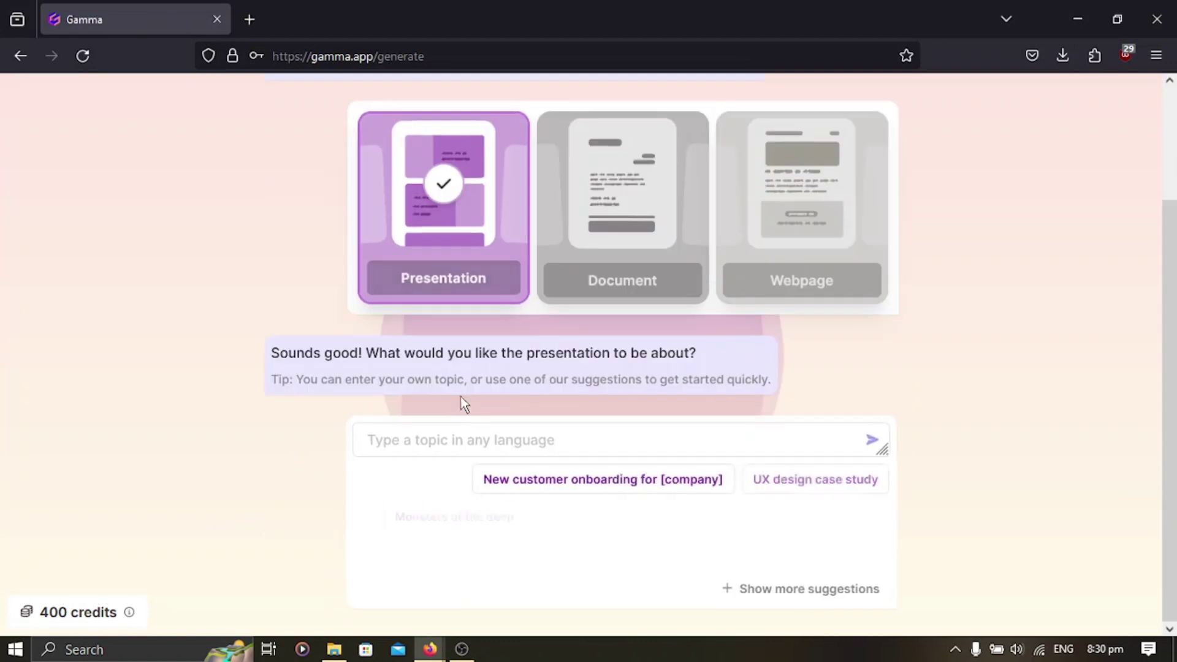
{"action": "left_click", "coordinate": [510, 442]}
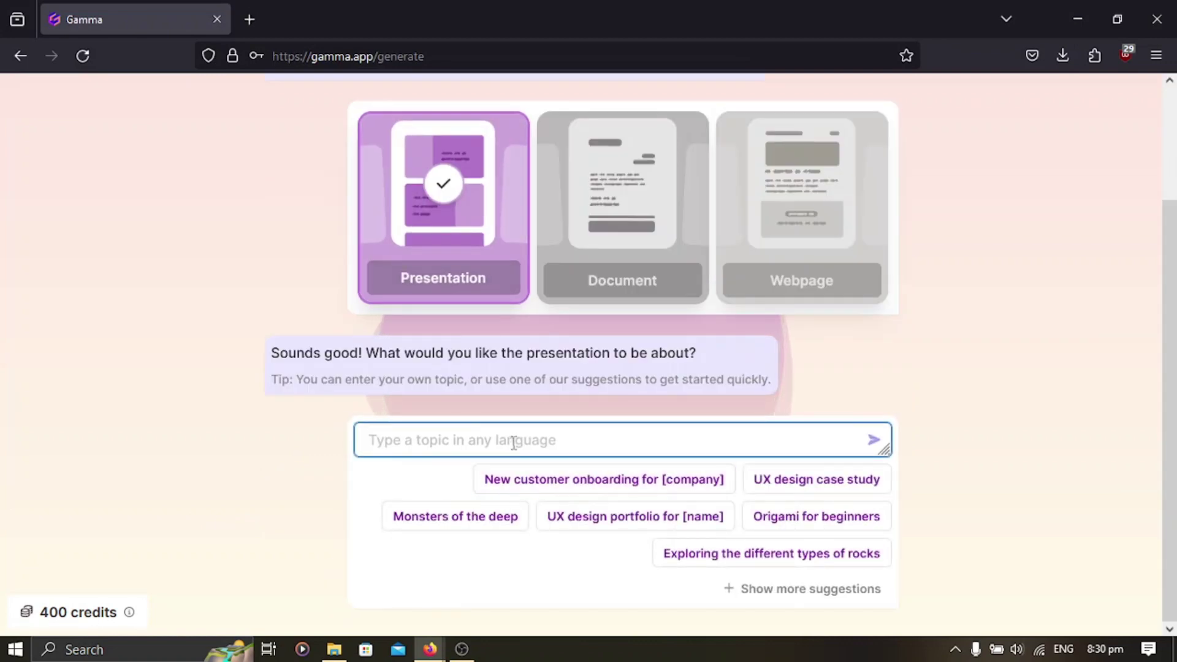
{"action": "type", "text": "Types "}
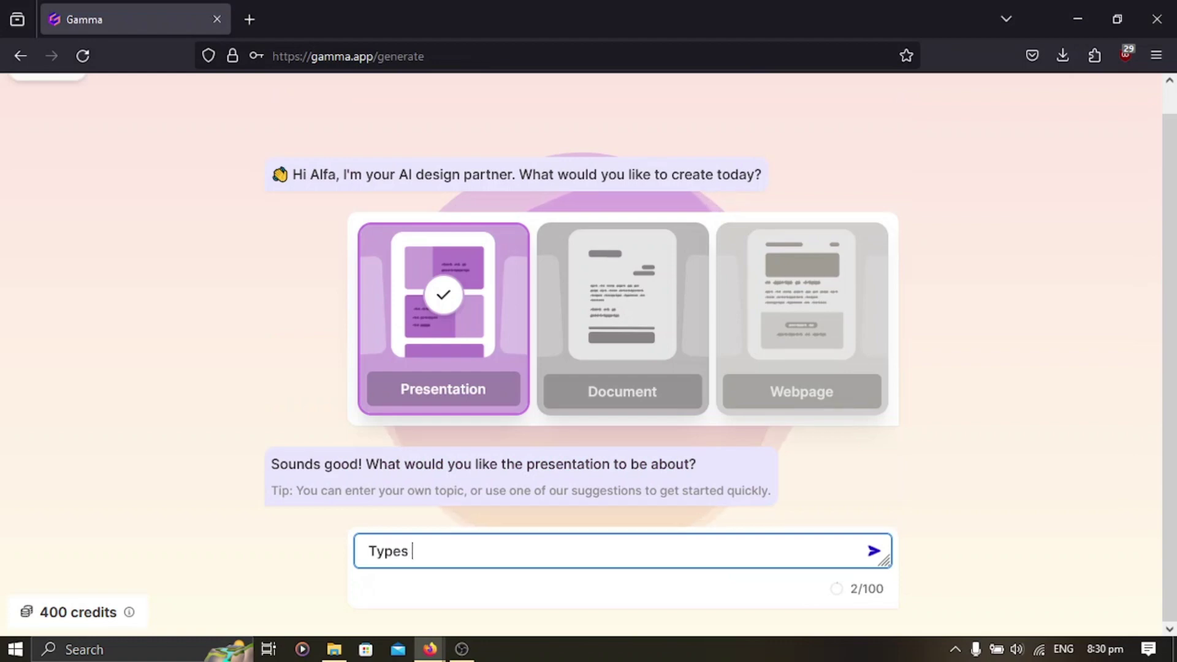
{"action": "type", "text": "of ad"}
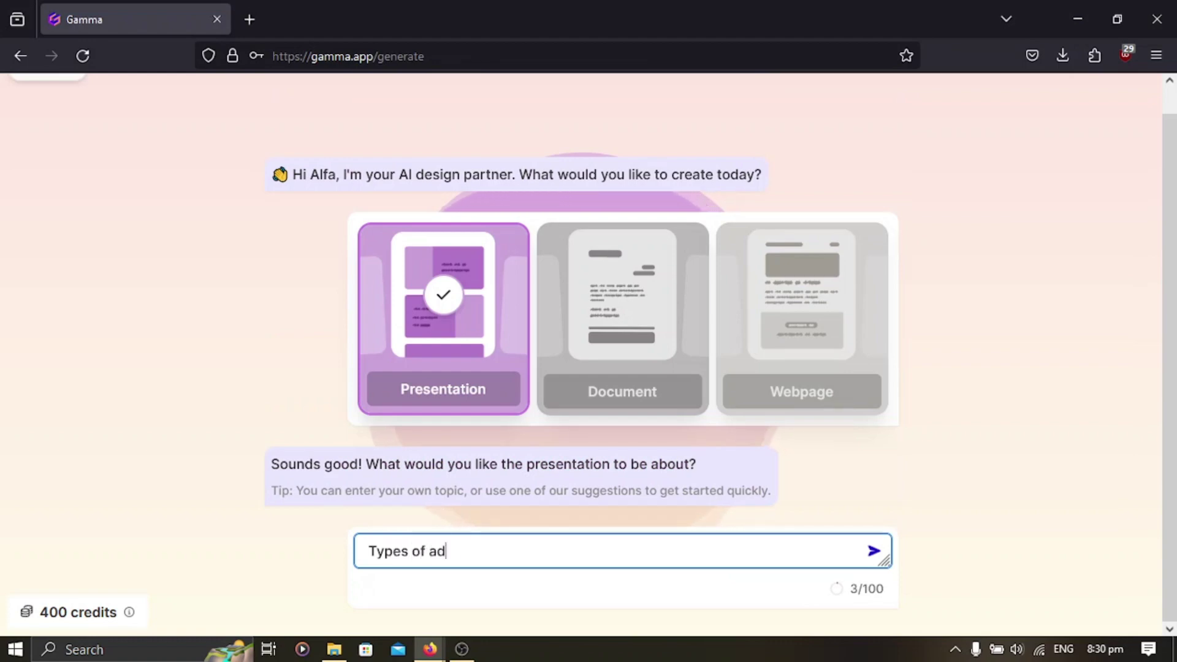
{"action": "type", "text": "vertiseing"}
{"action": "key", "text": "Left"}
{"action": "key", "text": "Left"}
{"action": "key", "text": "Left"}
{"action": "key", "text": "Left"}
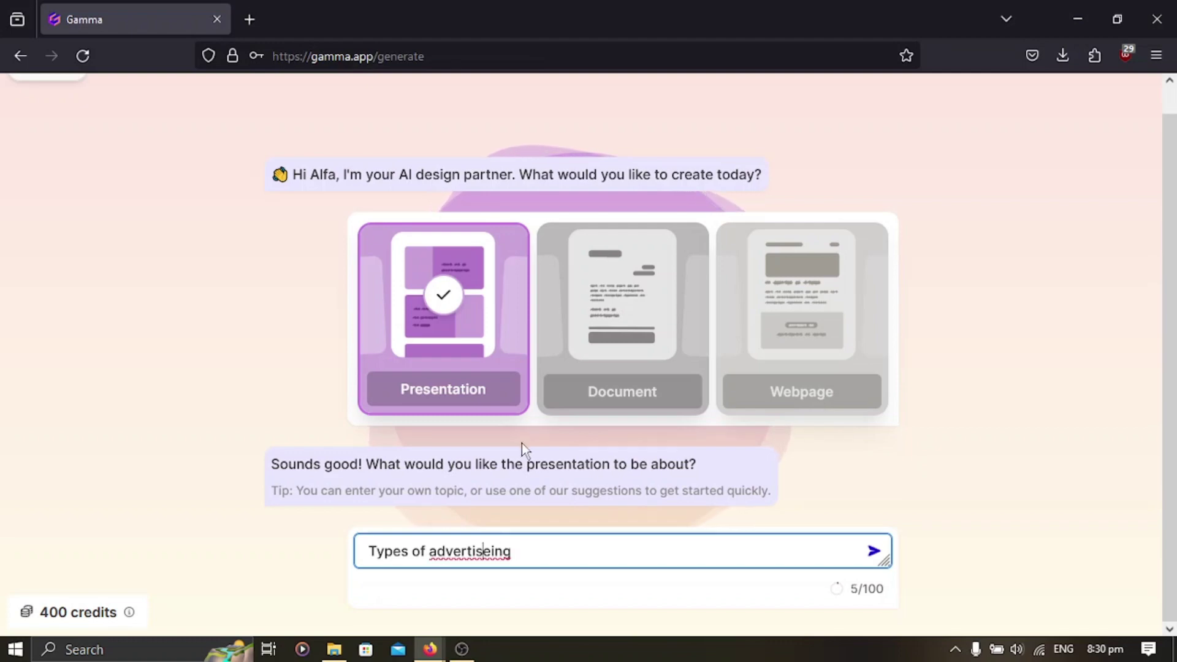
{"action": "key", "text": "Delete"}
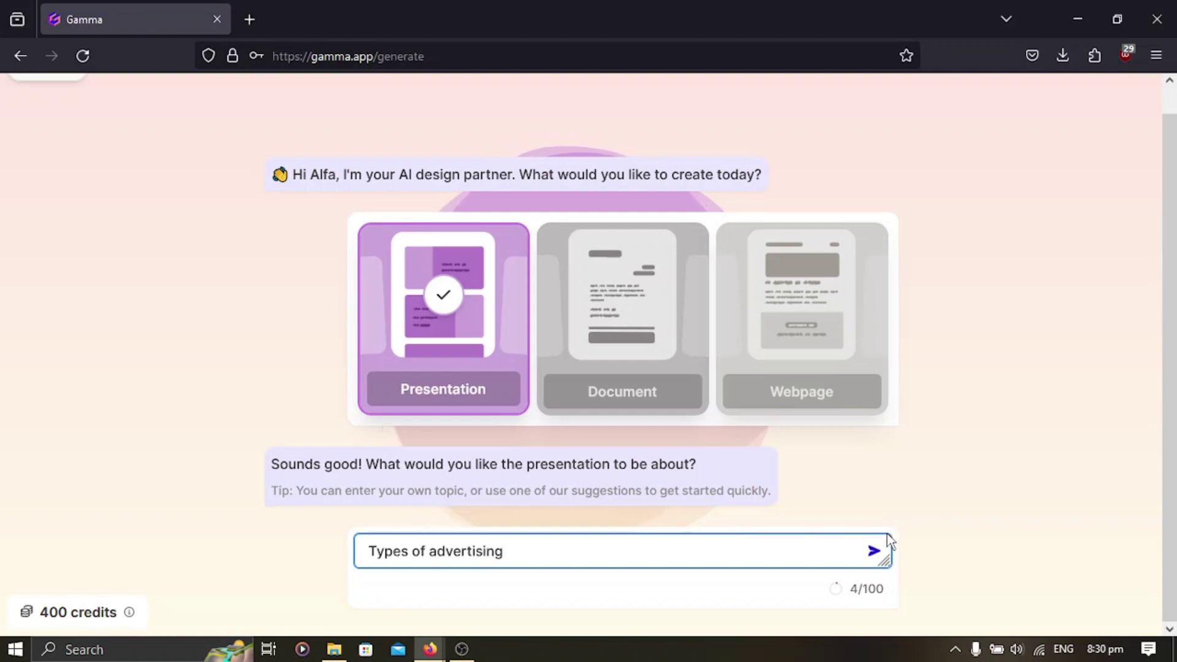
{"action": "left_click", "coordinate": [881, 551]}
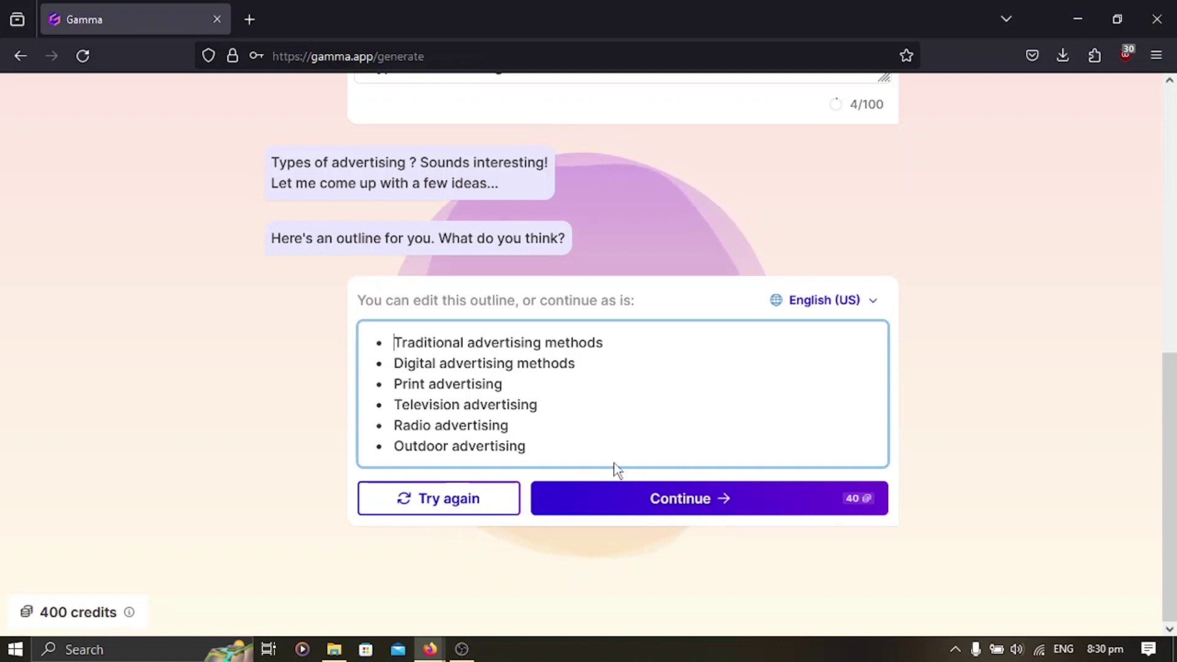
Accept the six-point outline and browse the theme options in Pick a theme.
{"action": "left_click", "coordinate": [685, 498]}
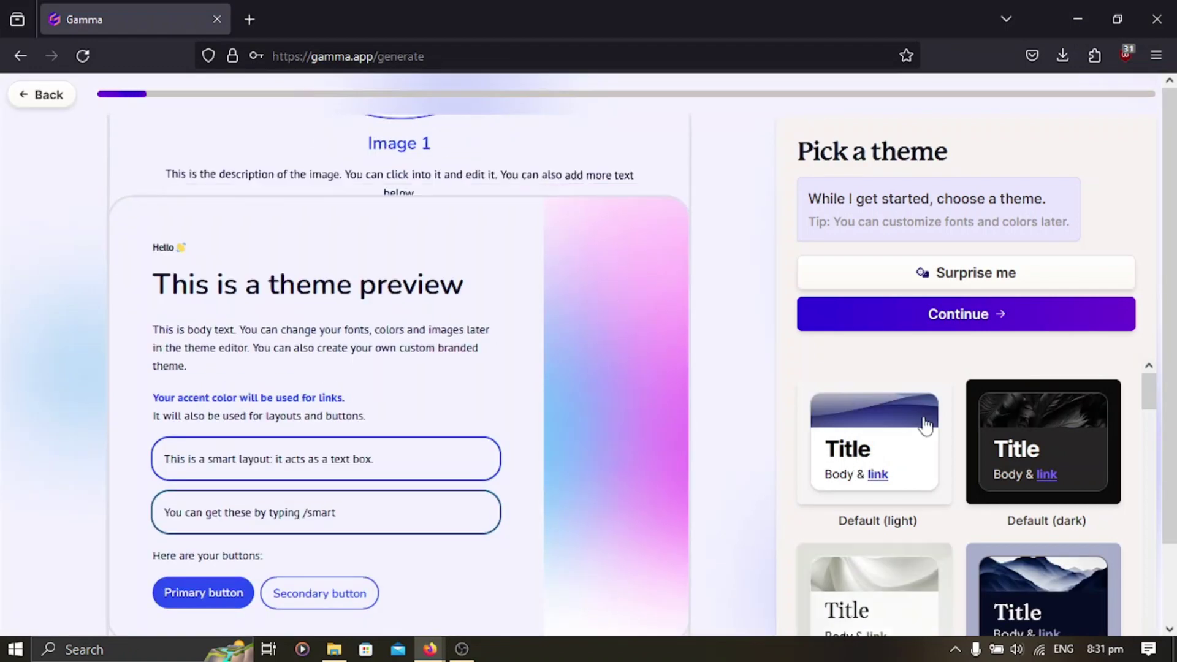
{"action": "scroll", "coordinate": [962, 399], "scroll_direction": "down", "scroll_amount": 2}
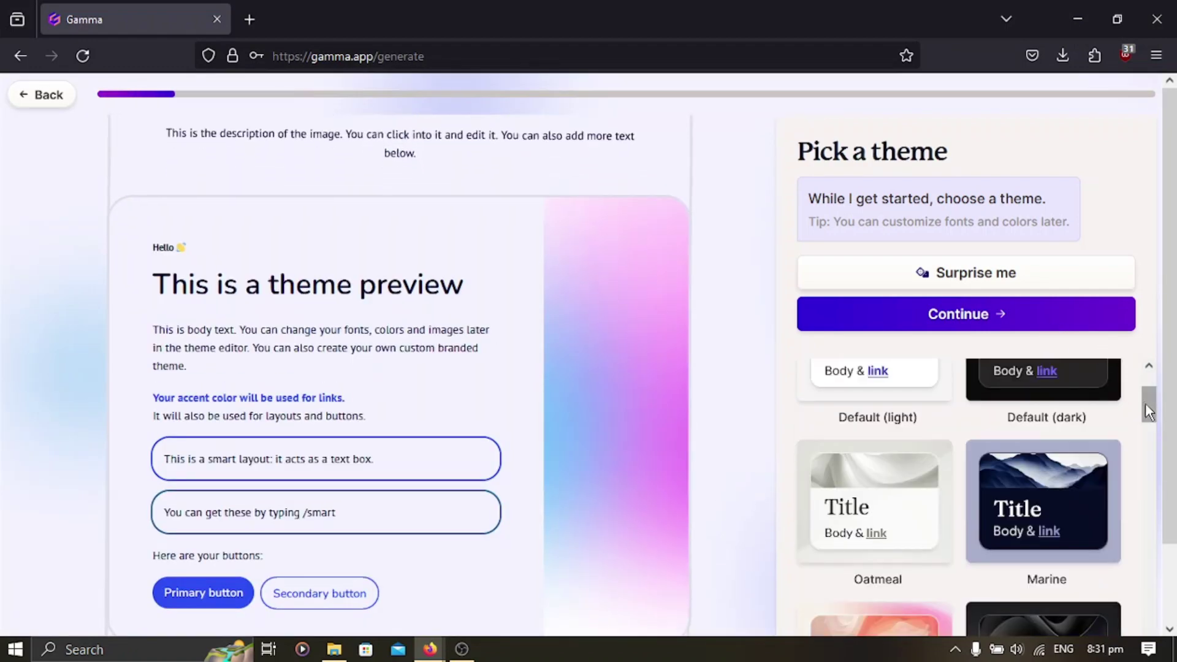
{"action": "left_click_drag", "start_coordinate": [1144, 402], "coordinate": [1146, 371]}
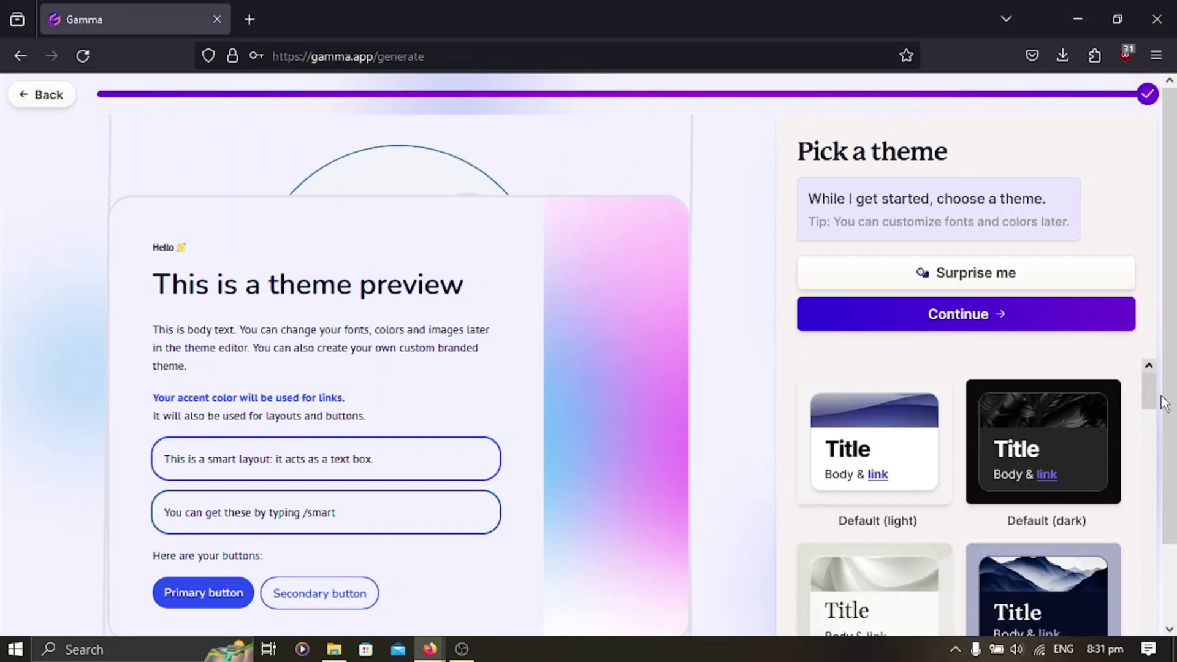
{"action": "scroll", "coordinate": [1146, 380], "scroll_direction": "down", "scroll_amount": 5}
{"action": "scroll", "coordinate": [981, 487], "scroll_direction": "down", "scroll_amount": 5}
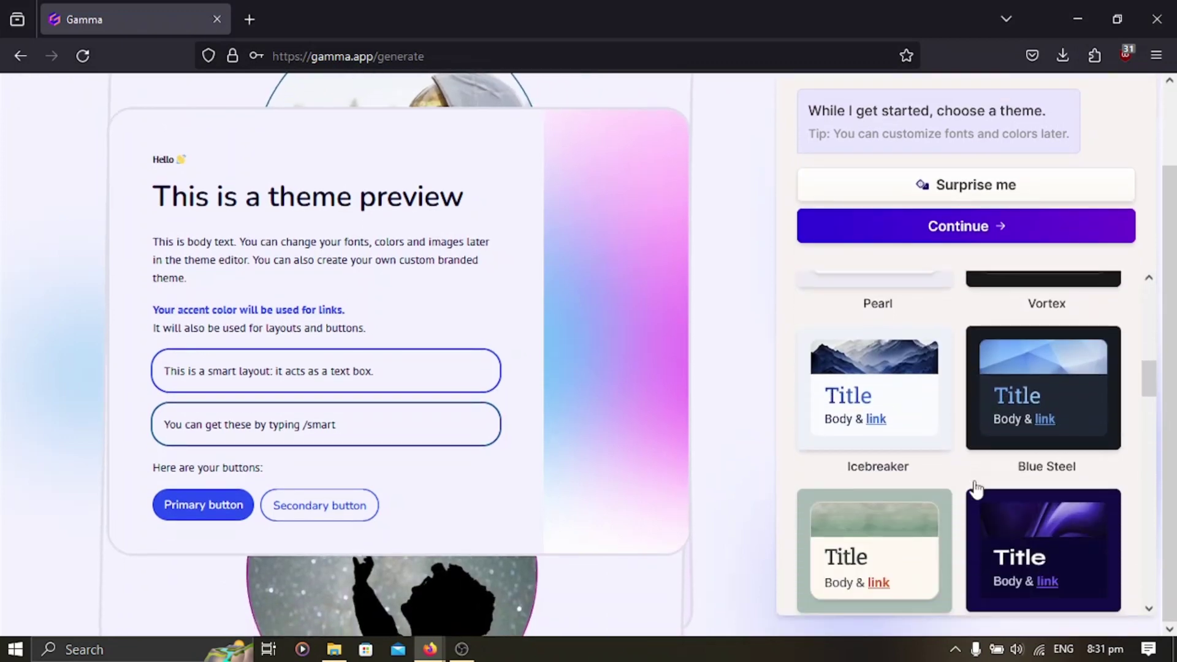
{"action": "scroll", "coordinate": [1027, 486], "scroll_direction": "up", "scroll_amount": 2}
{"action": "scroll", "coordinate": [1026, 484], "scroll_direction": "up", "scroll_amount": 6}
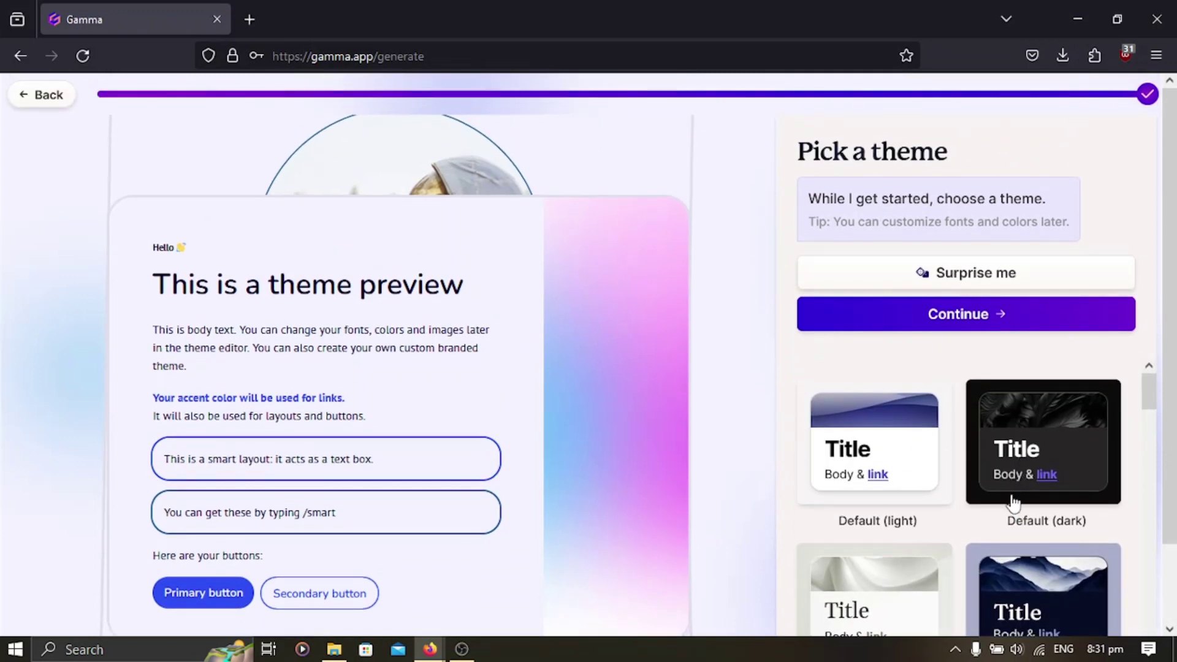
Keep the default theme, generate the Types of Advertising deck, and review its cards.
{"action": "left_click", "coordinate": [951, 330]}
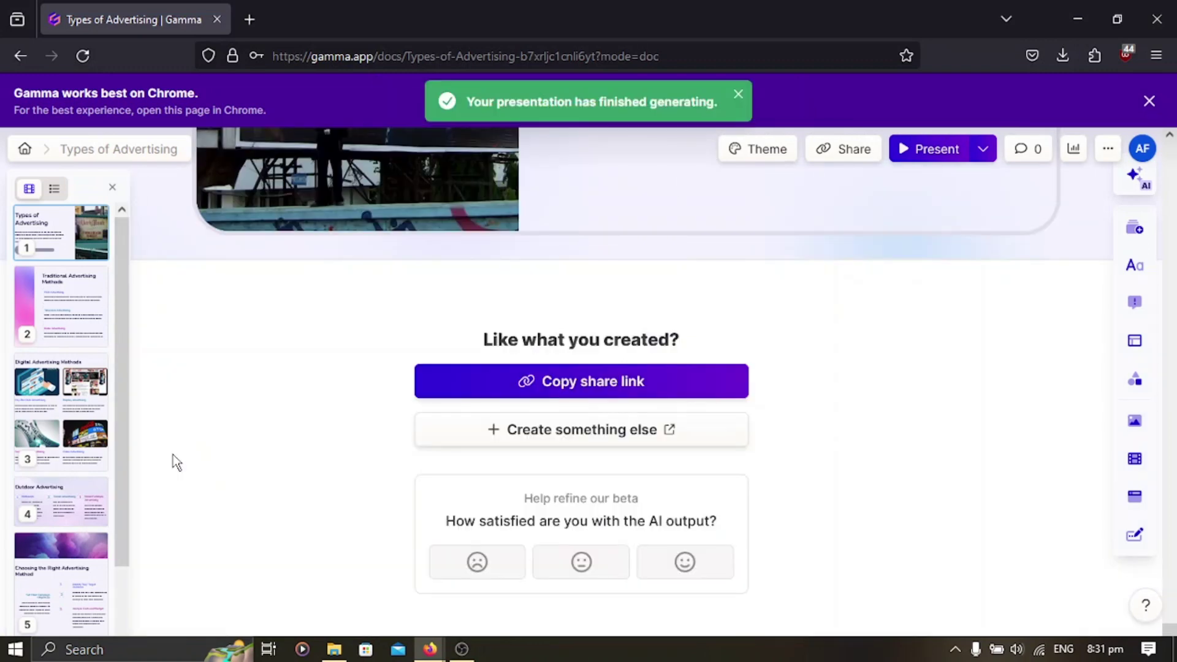
{"action": "scroll", "coordinate": [810, 251], "scroll_direction": "up", "scroll_amount": 15}
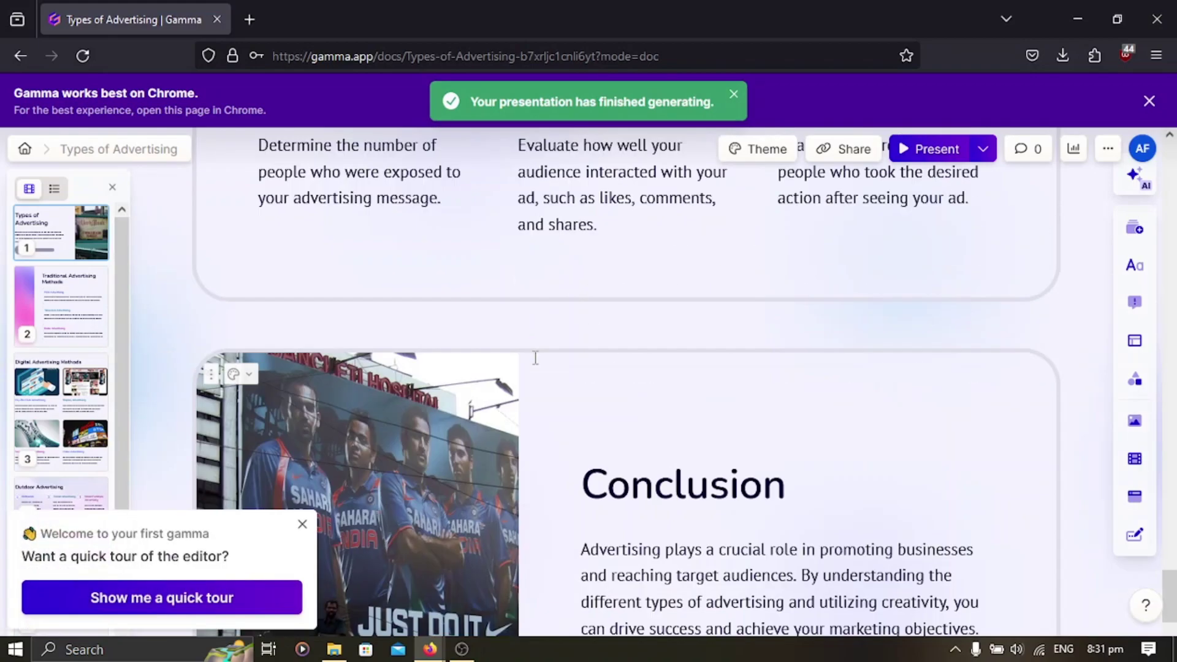
{"action": "scroll", "coordinate": [810, 251], "scroll_direction": "up", "scroll_amount": 15}
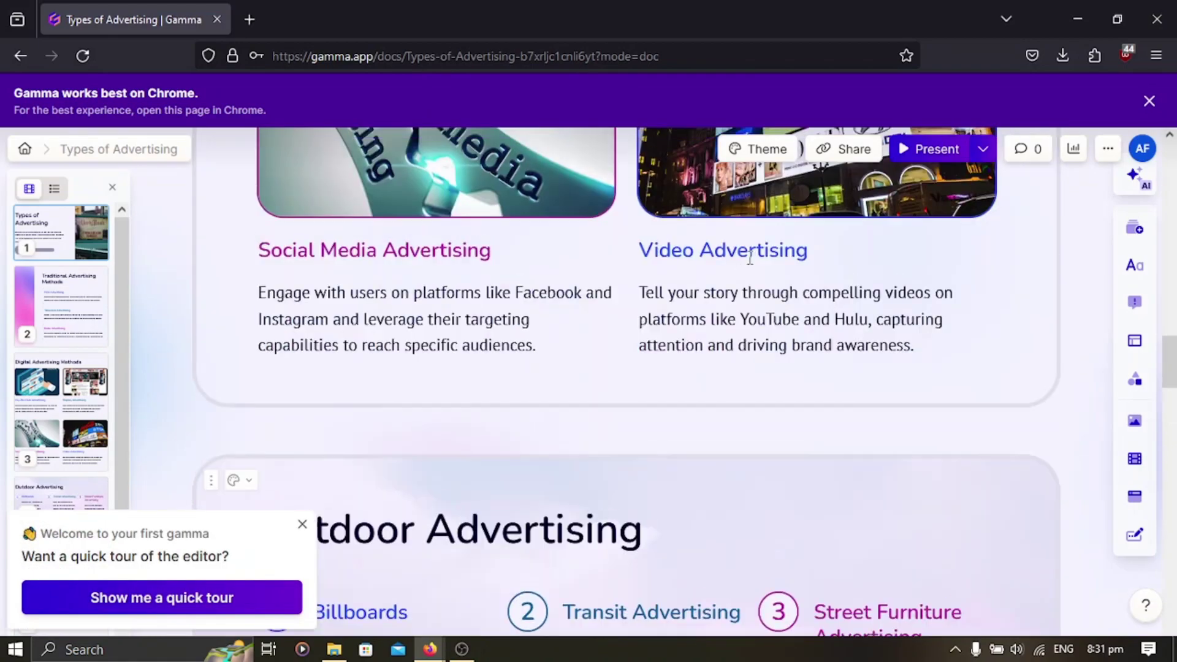